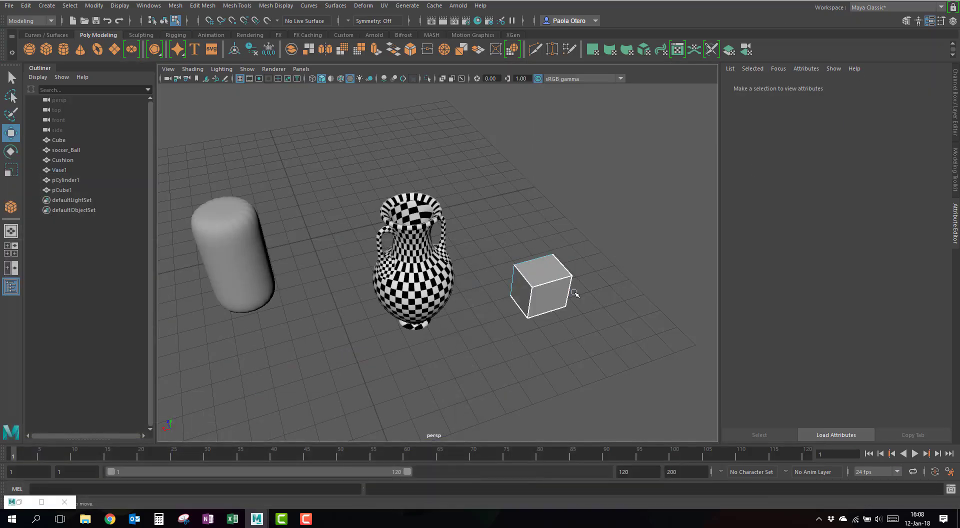
Step: Select the cube, reopen the UV Editor in Edge mode, and pick the tilted square shell's border edge
click(559, 291)
click(42, 502)
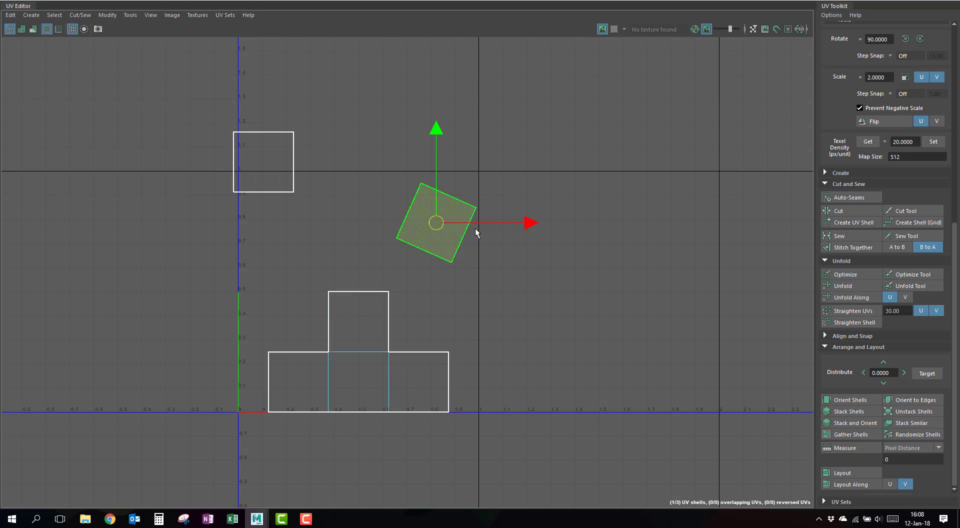
right_drag(364, 209, 365, 183)
click(416, 246)
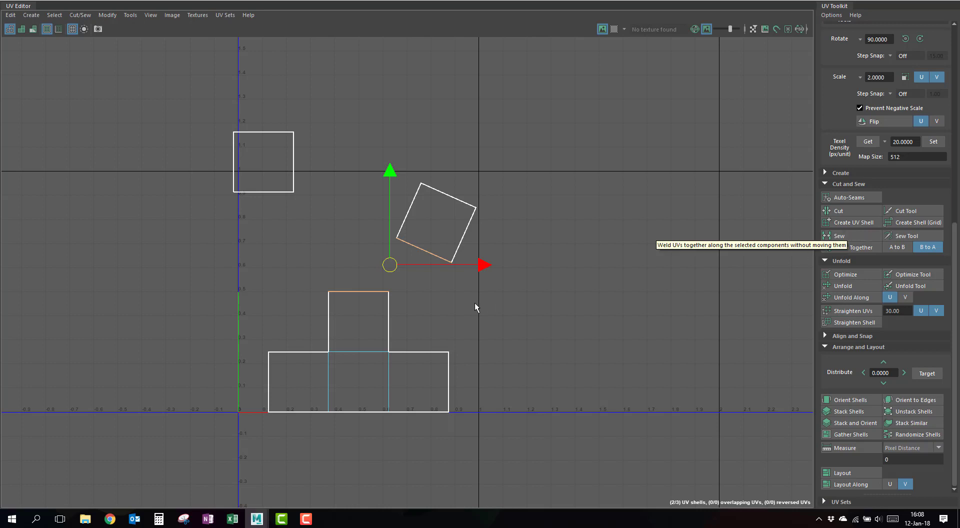
Step: Try Sew, undo it, then use Stitch Together on the tilted square's shared border edges
click(853, 239)
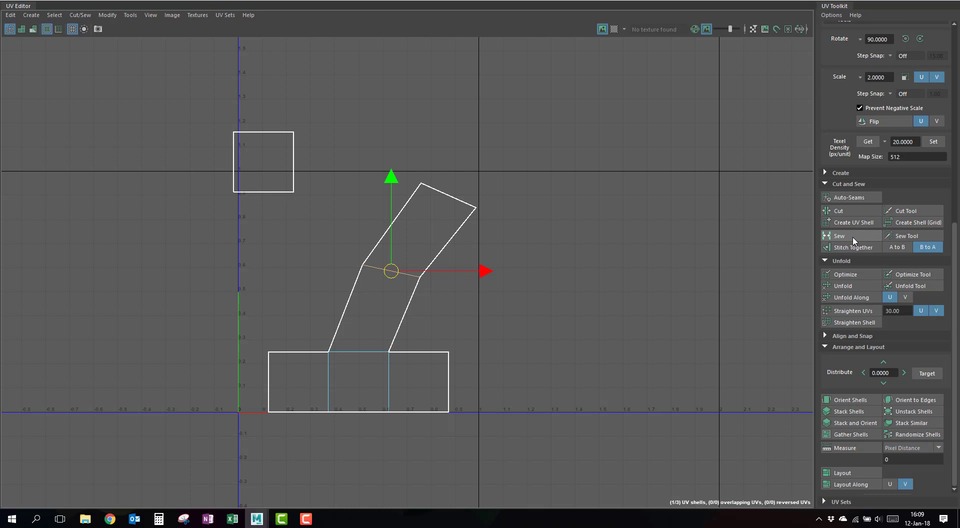
key(ctrl+z)
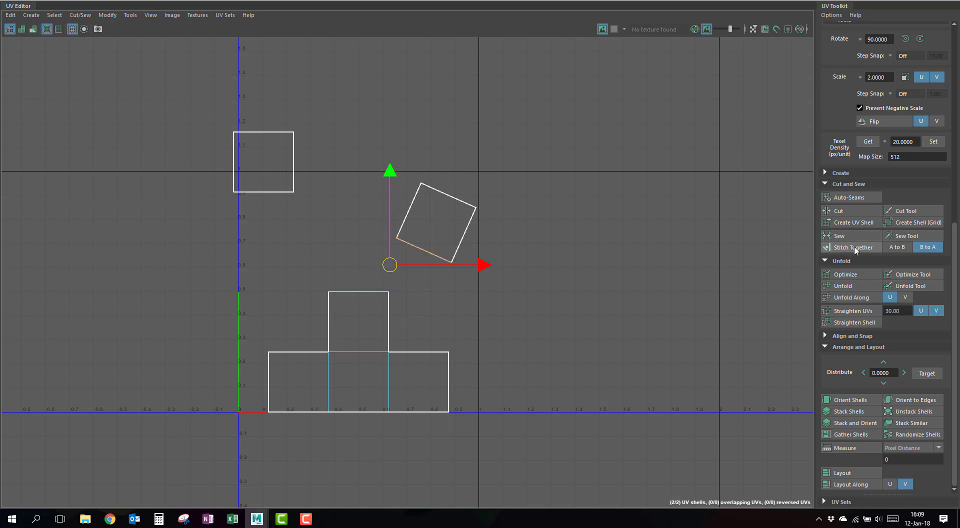
click(854, 247)
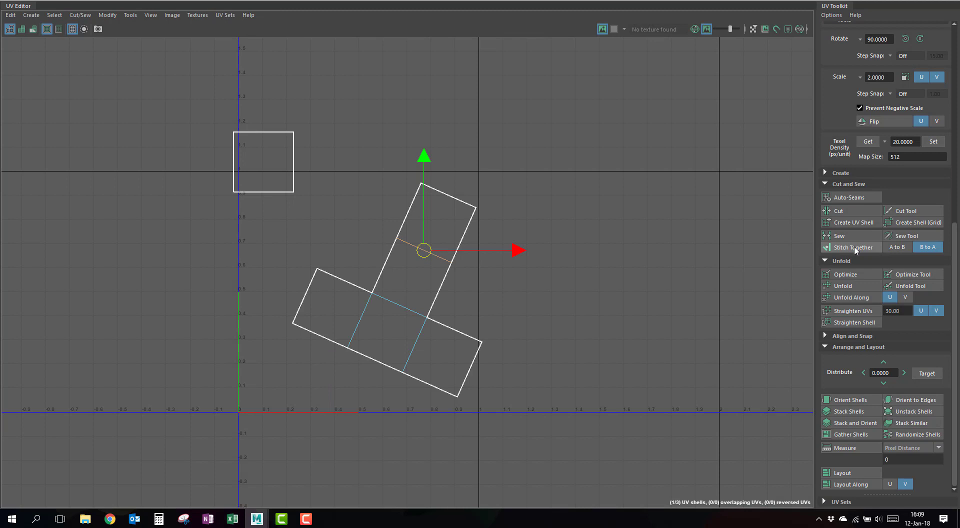
click(437, 190)
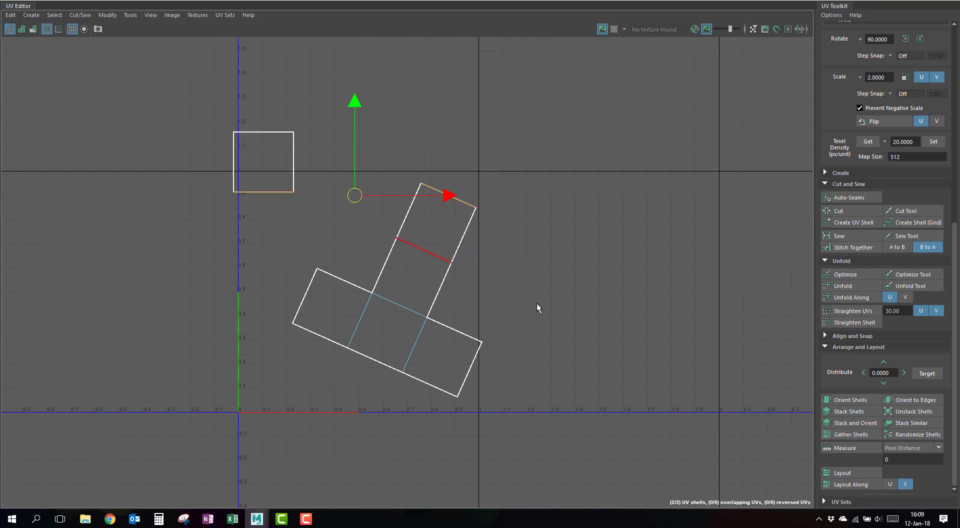
click(861, 247)
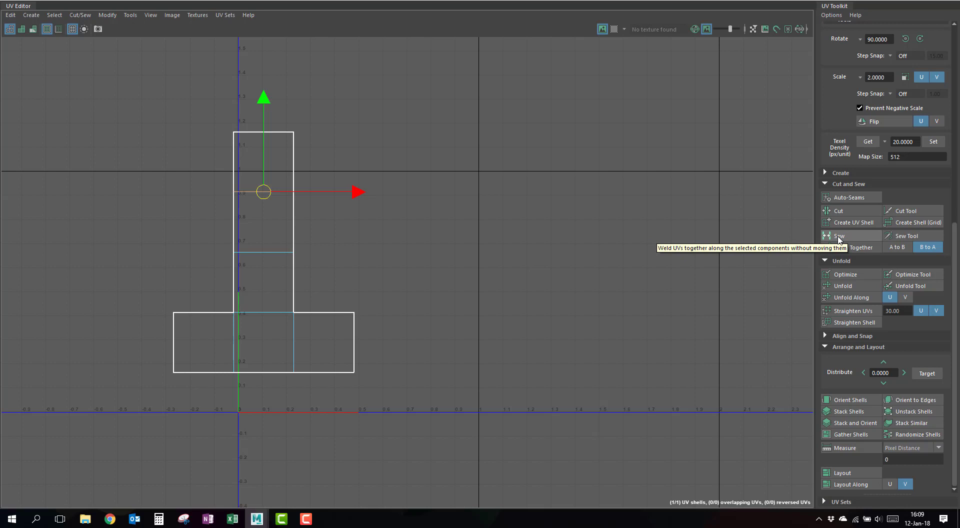
click(854, 247)
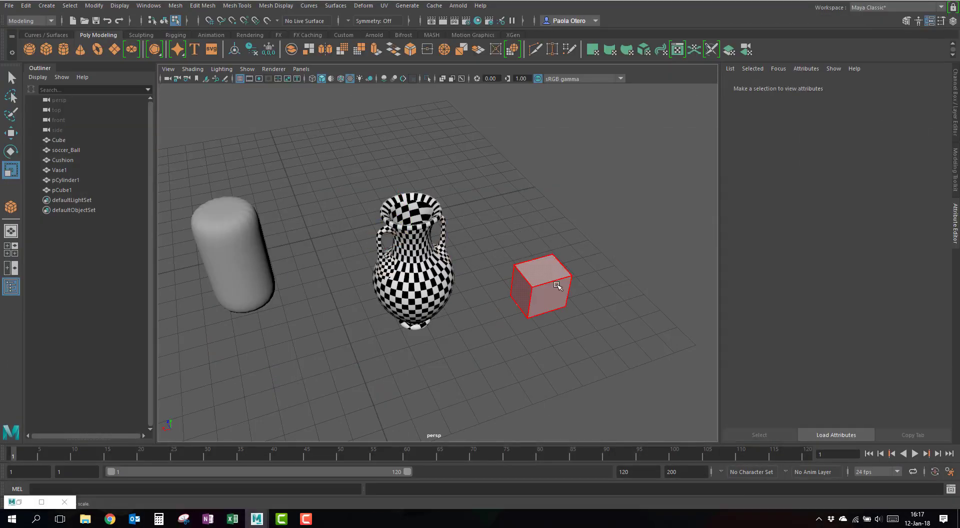
Step: Drag the T-shaped shell into the 0–1 UV square, then float the UV Editor and expand UV Sets
click(557, 285)
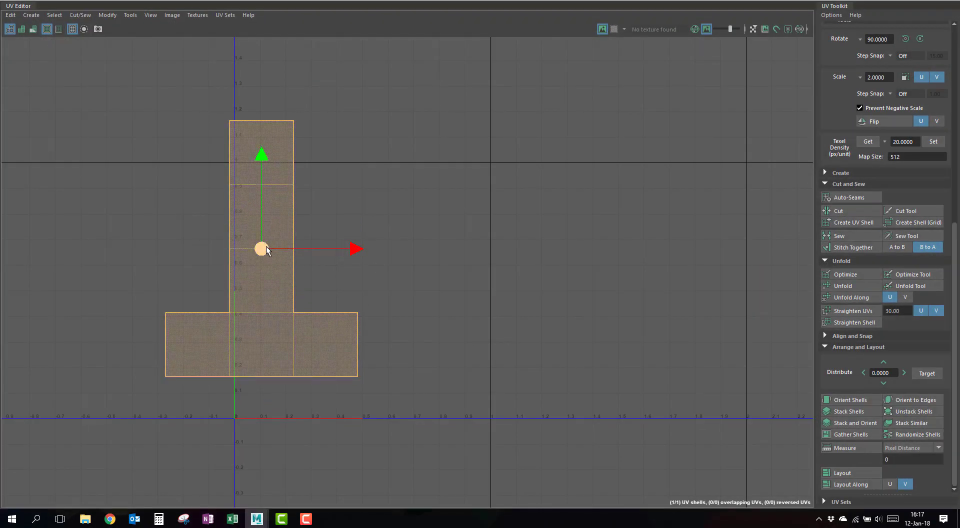
drag(266, 246, 360, 289)
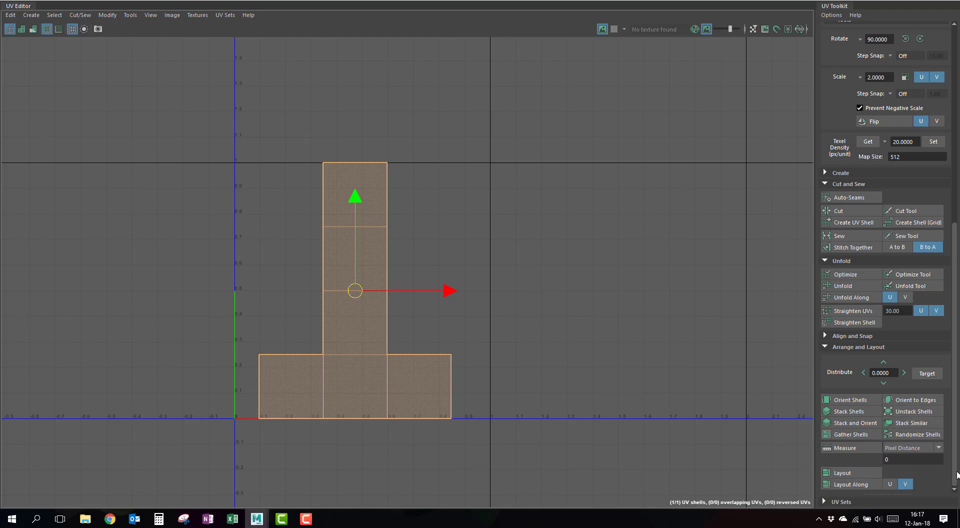
click(931, 1)
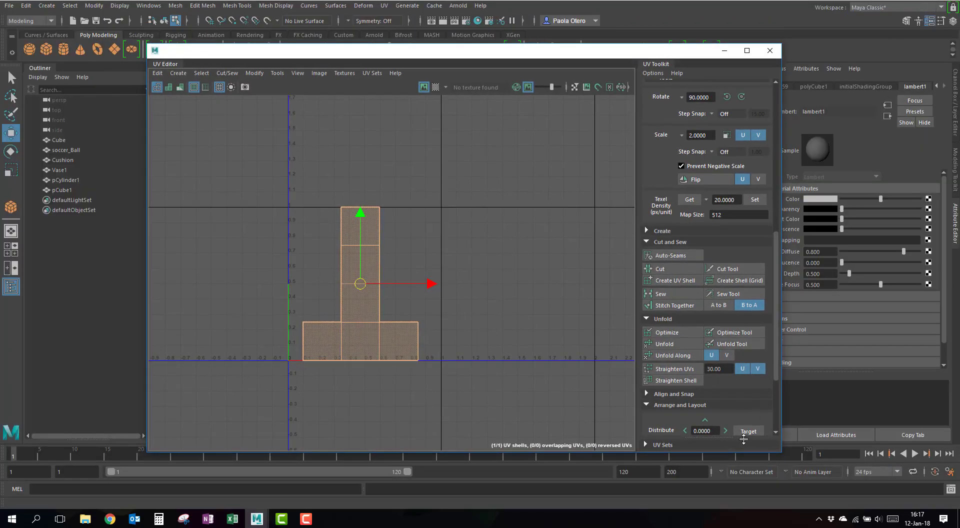
drag(776, 376, 770, 454)
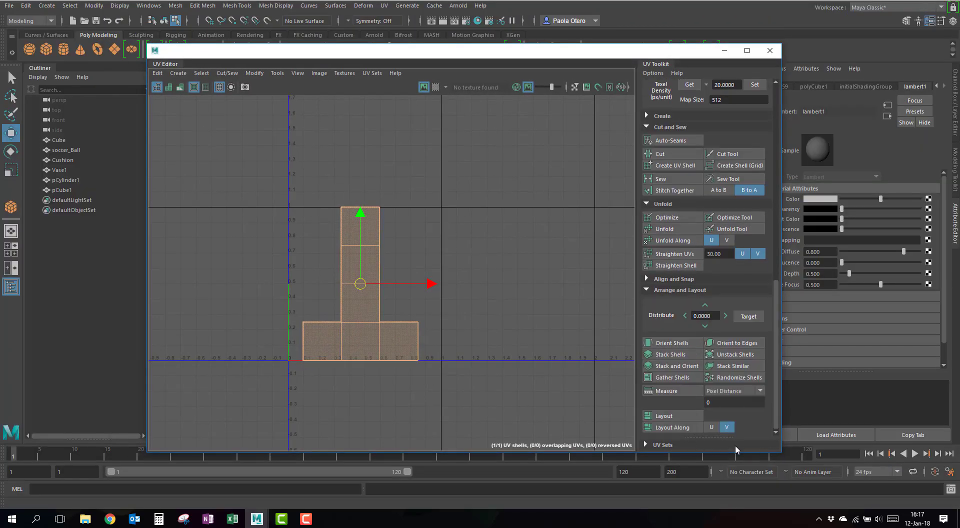
click(657, 444)
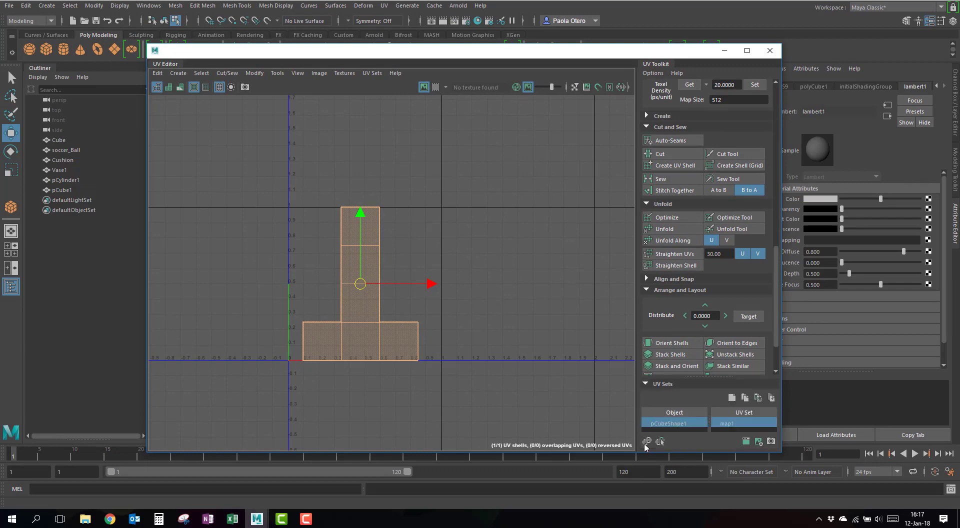
Step: Export a Maya IFF UV snapshot named 'cube map' into the sourceimages folder
click(771, 443)
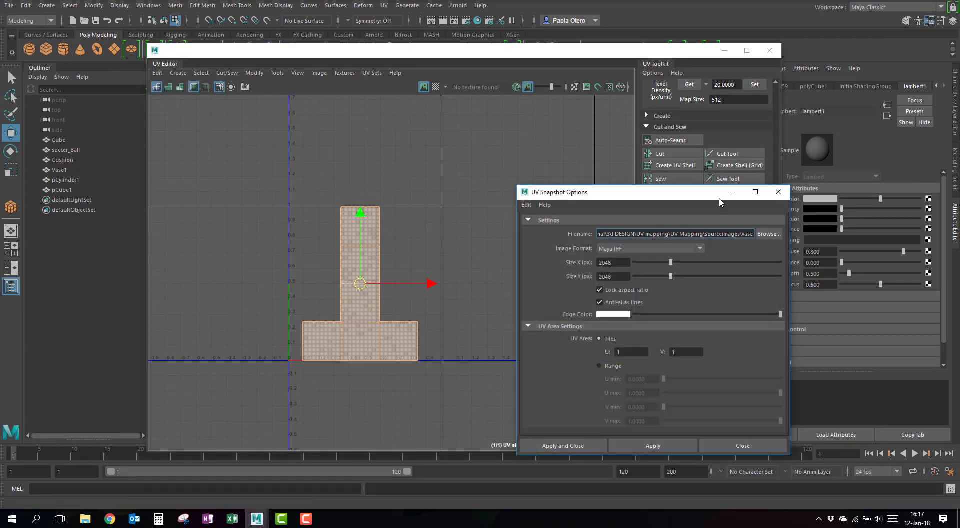
drag(720, 199, 597, 148)
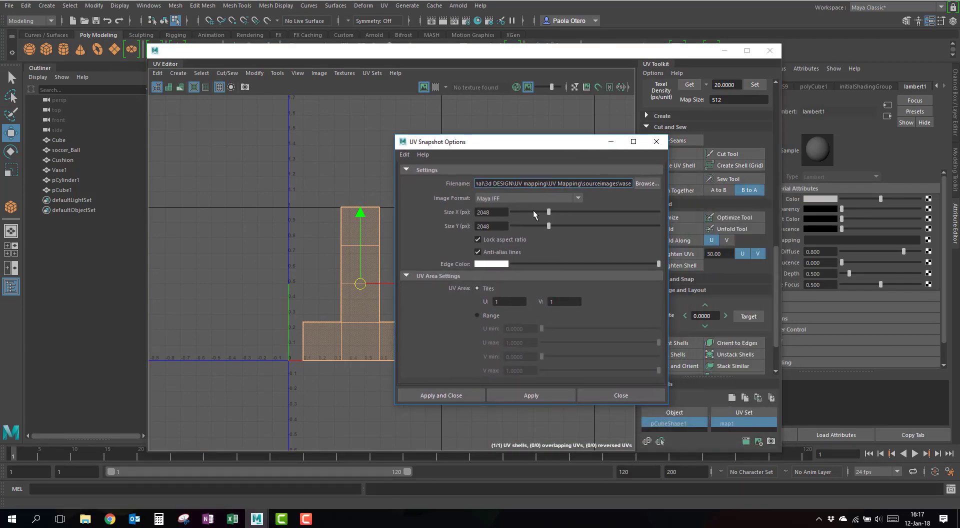
click(579, 198)
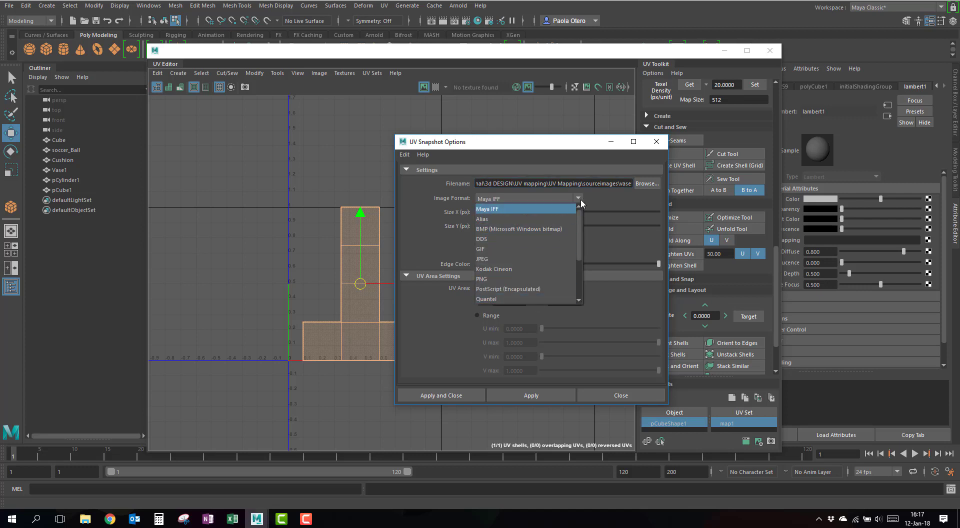
click(579, 199)
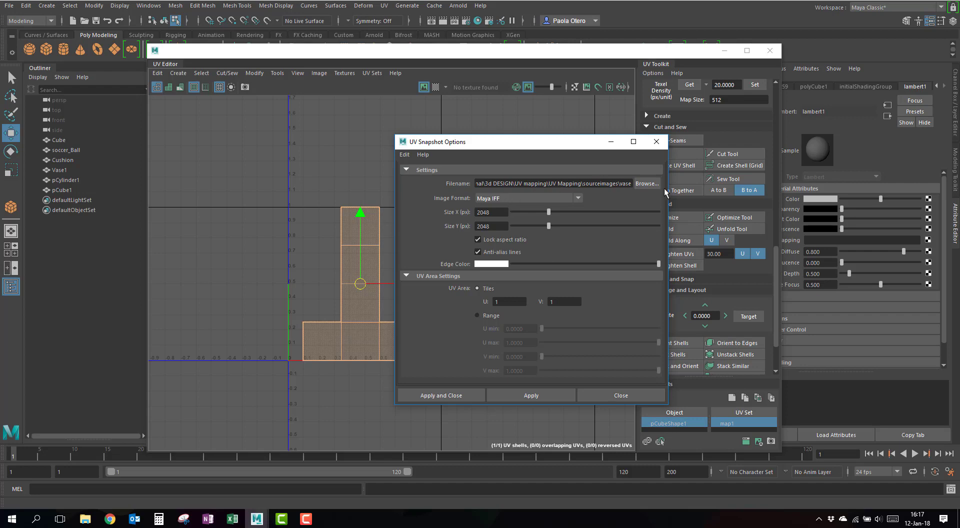
click(647, 183)
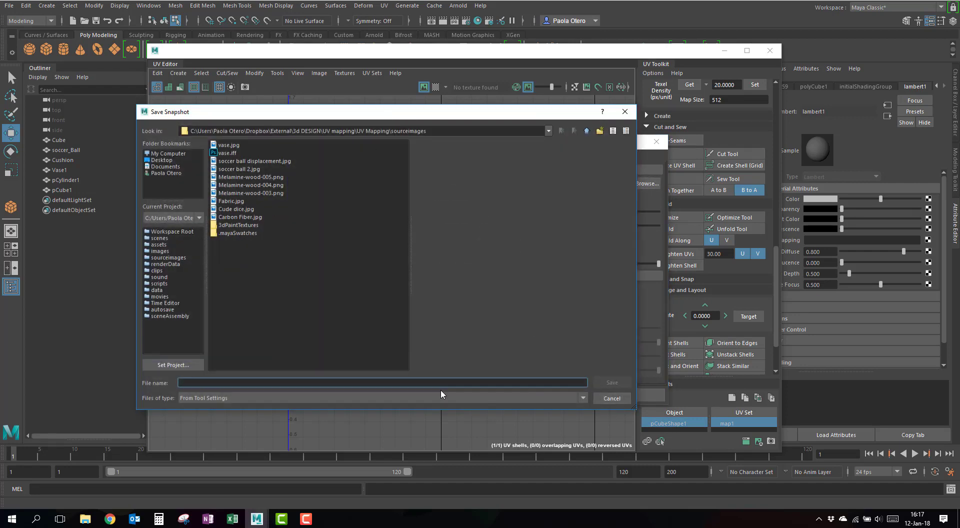
text(cube map)
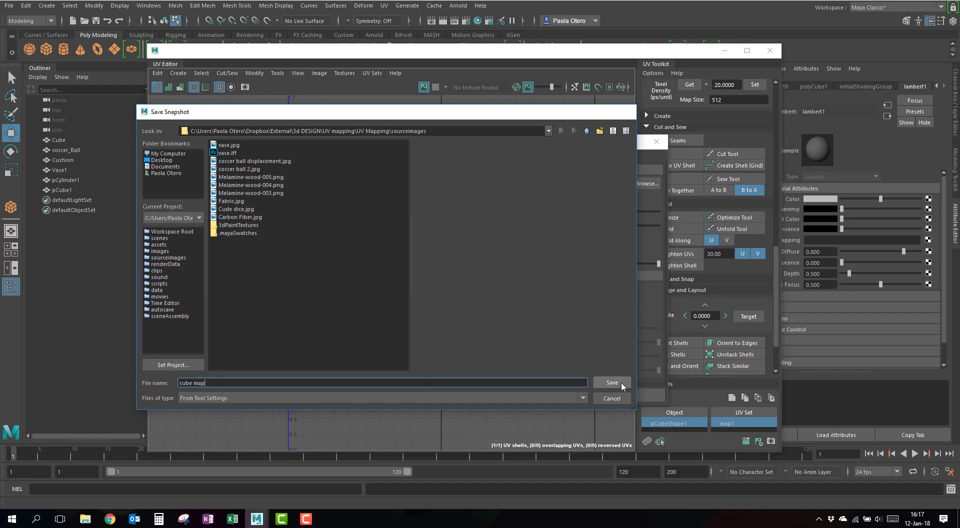
click(621, 382)
click(477, 395)
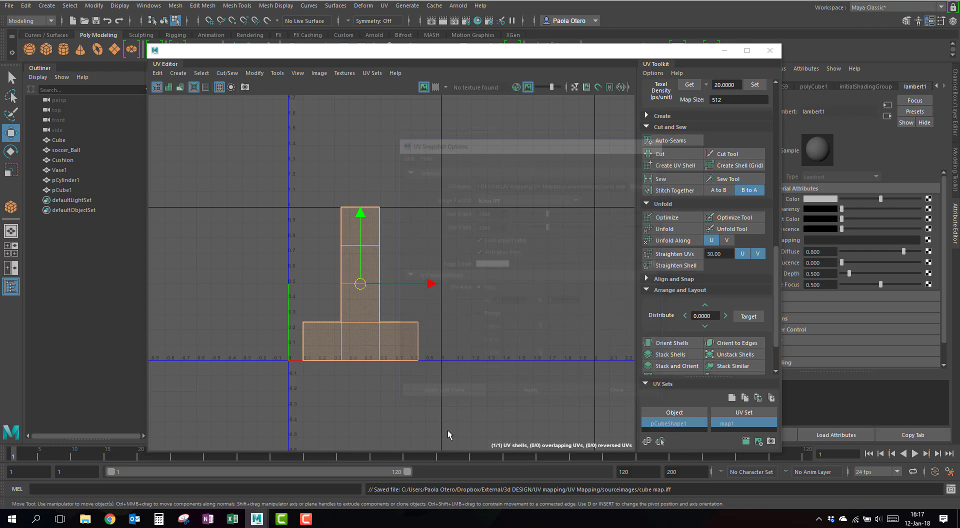
Step: Launch Photoshop and open cube map.iff by dragging it in from File Explorer
click(37, 520)
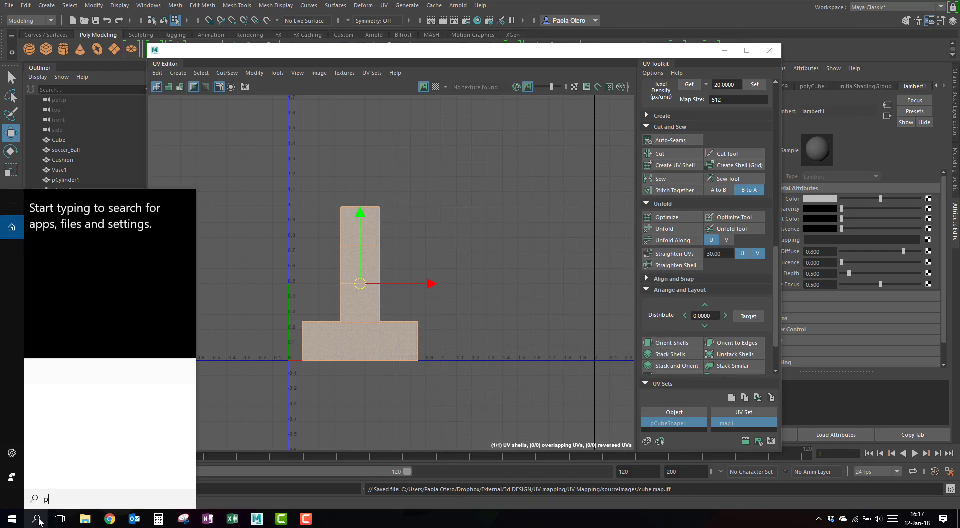
text(phot)
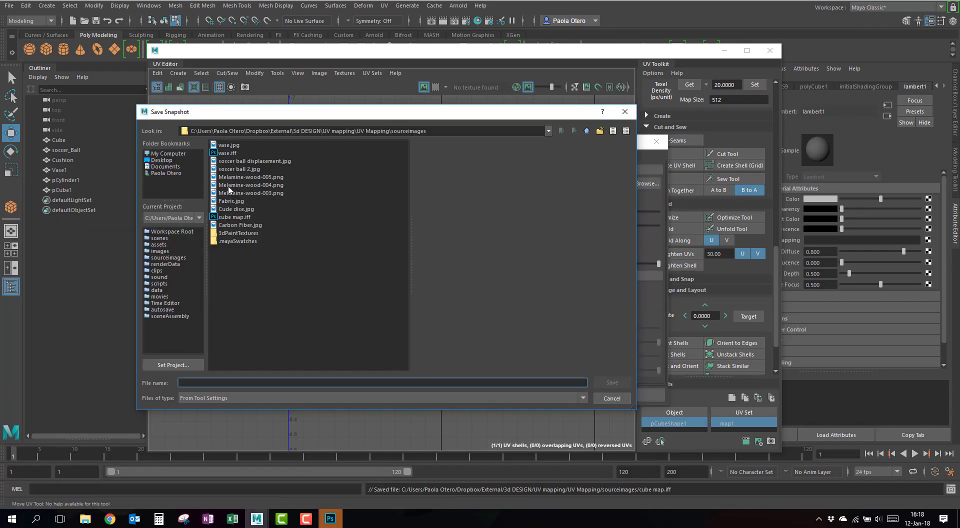
click(612, 398)
click(85, 519)
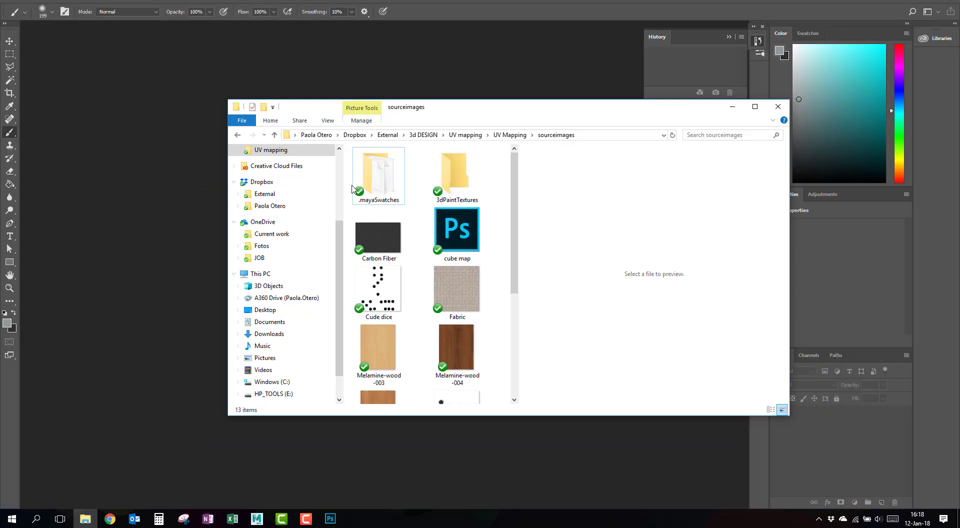
drag(456, 220, 175, 150)
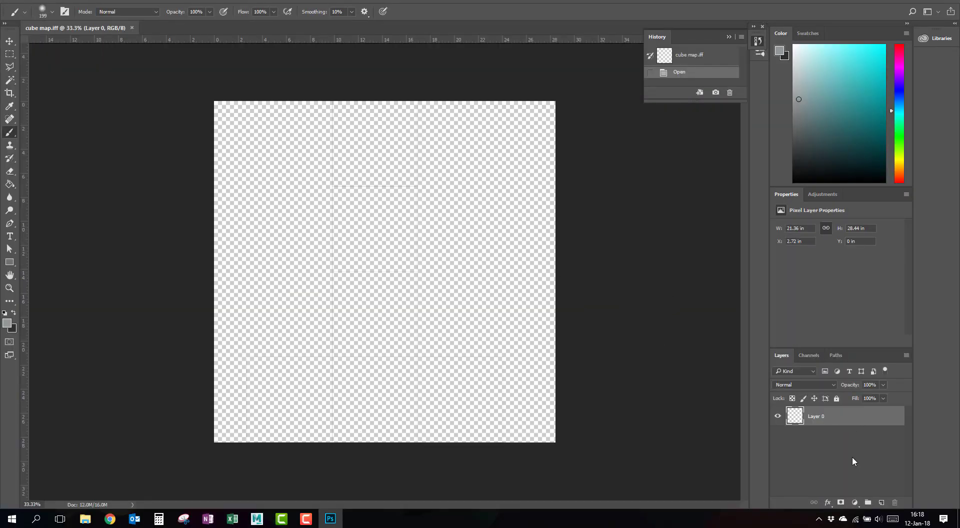
Step: Add a new layer below Layer 0 and set the foreground colour to white
click(882, 502)
drag(879, 421, 850, 438)
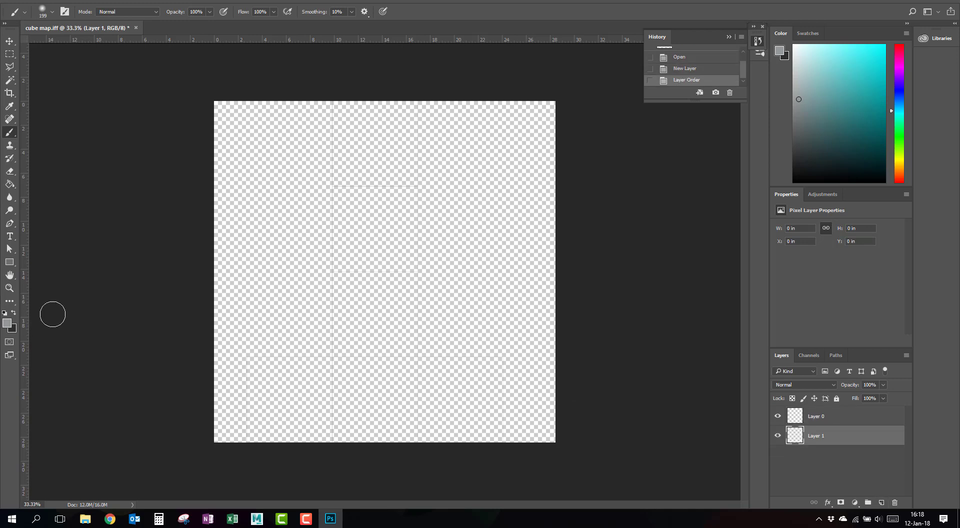
click(8, 324)
click(281, 172)
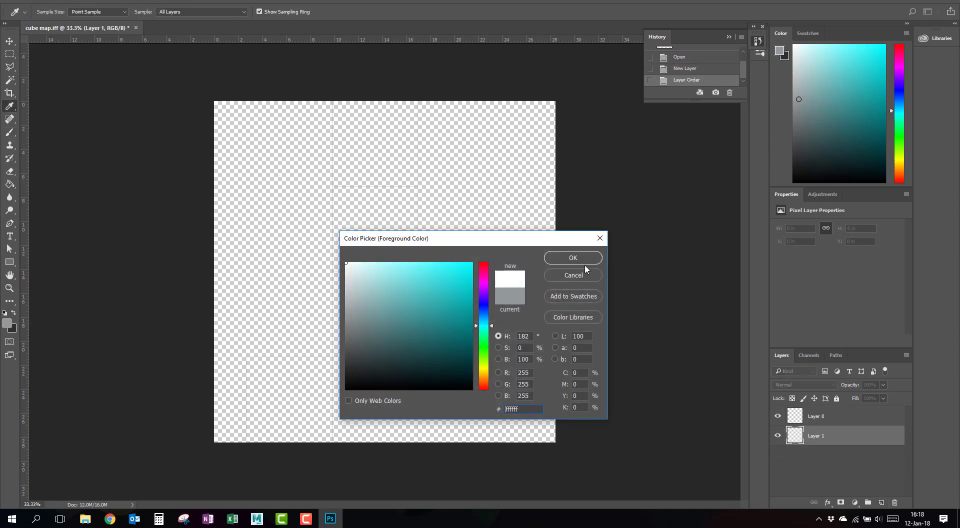
click(572, 258)
Step: Fill Layer 1 with white and set up a 391-pixel cyan brush
key(g)
click(472, 178)
key(b)
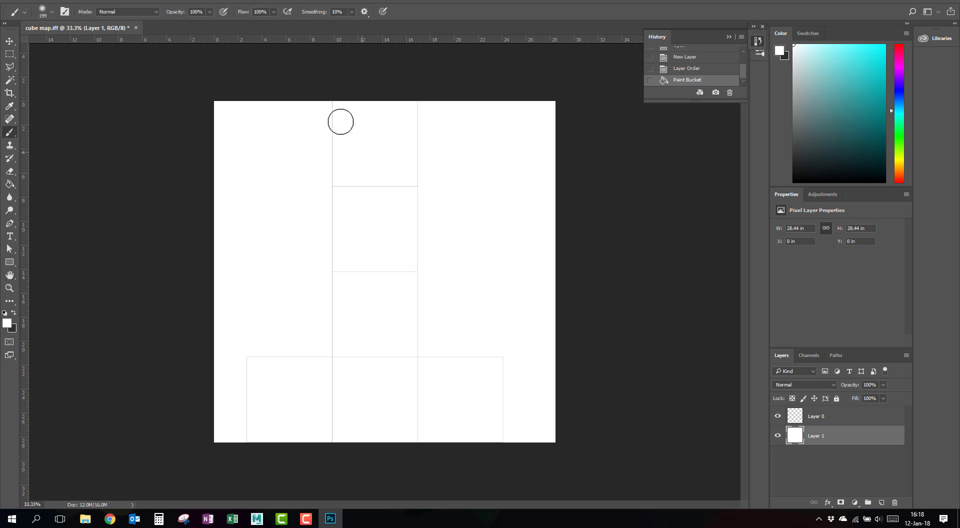
mouse_move(368, 138)
alt+right_down()
mouse_move(400, 138)
mouse_move(351, 131)
alt+right_up()
click(881, 52)
Step: Magic Wand the top square on Layer 0 and brush it cyan on Layer 1
key(w)
click(368, 147)
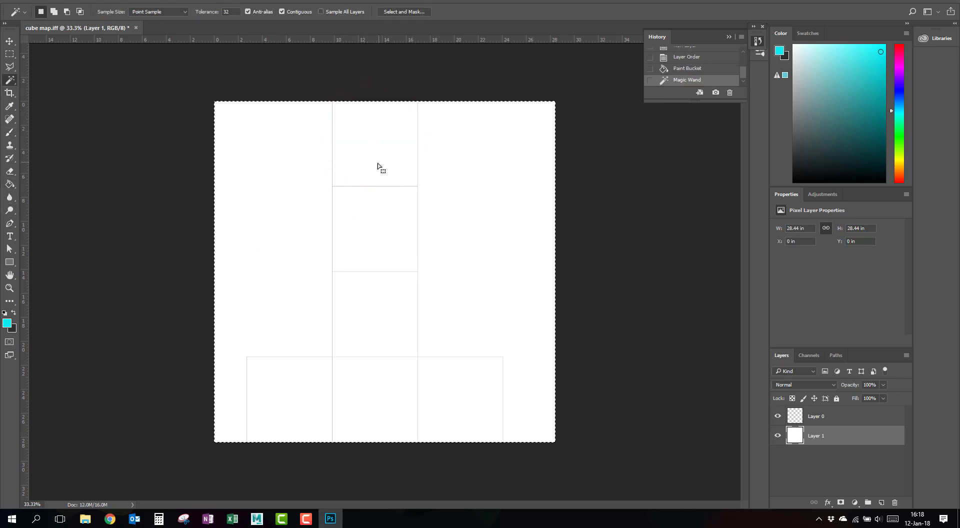
click(833, 419)
key(ctrl+d)
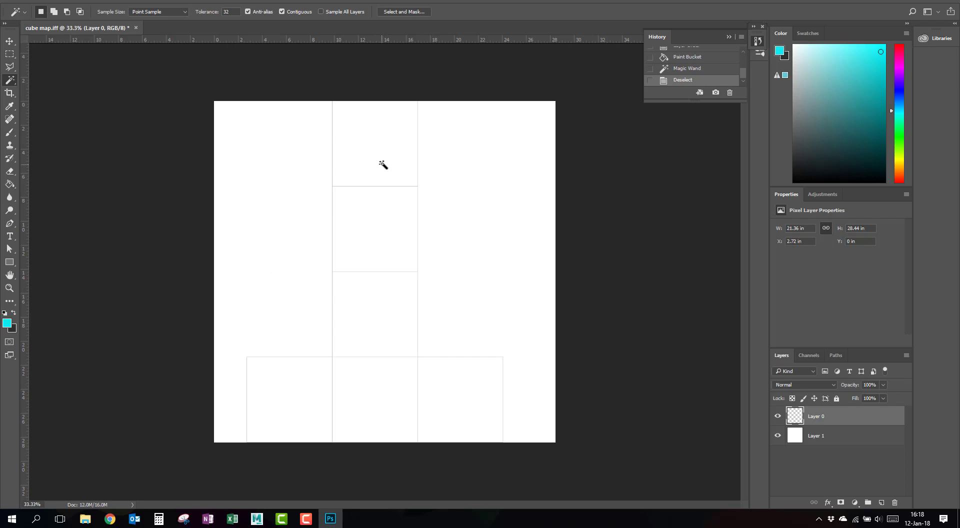
click(383, 164)
click(838, 442)
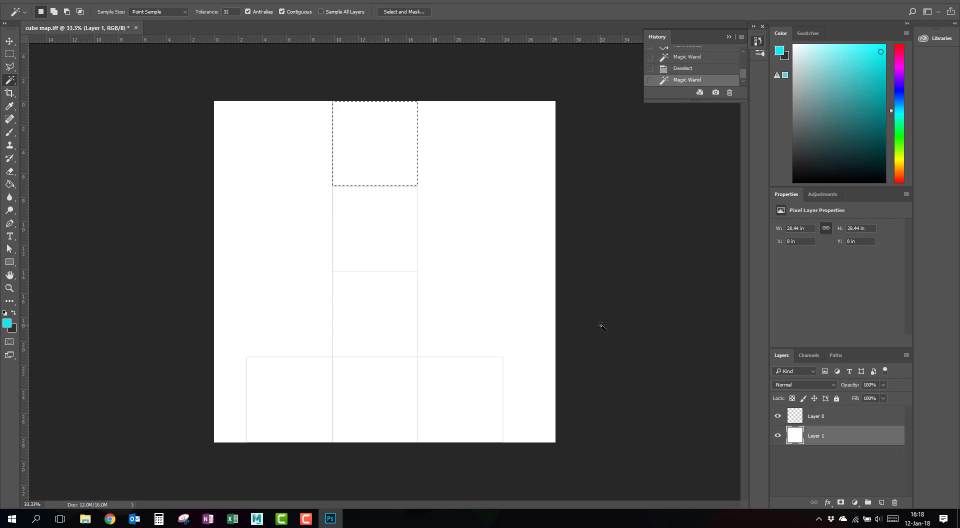
key(b)
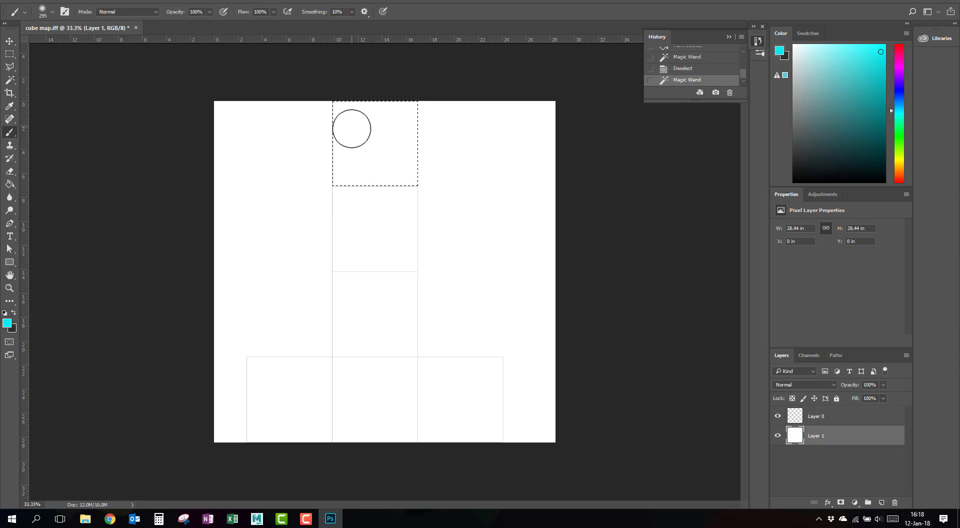
mouse_move(350, 129)
mouse_down()
mouse_move(300, 106)
mouse_move(357, 120)
mouse_move(400, 156)
mouse_move(413, 184)
mouse_move(320, 175)
mouse_up()
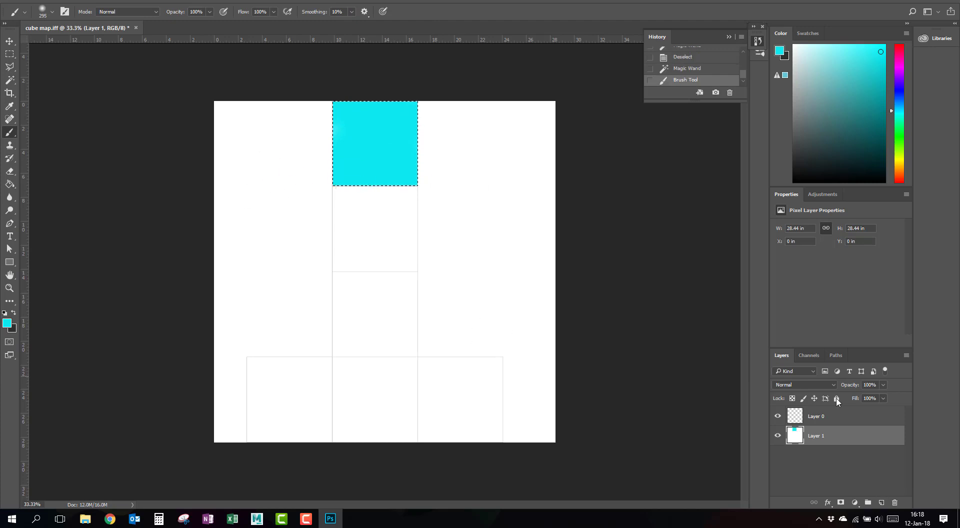
Step: Select the second square down and paint it solid yellow on Layer 1
click(815, 421)
key(w)
click(371, 227)
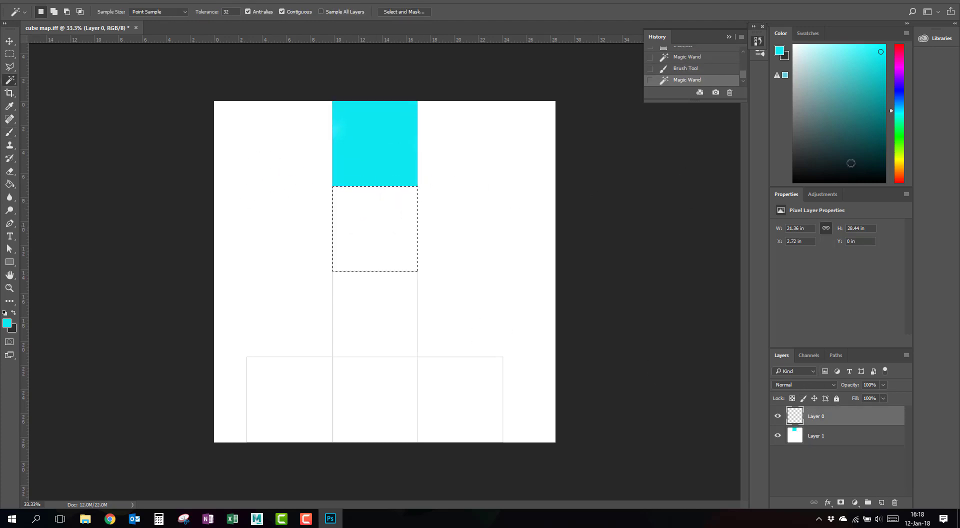
click(899, 161)
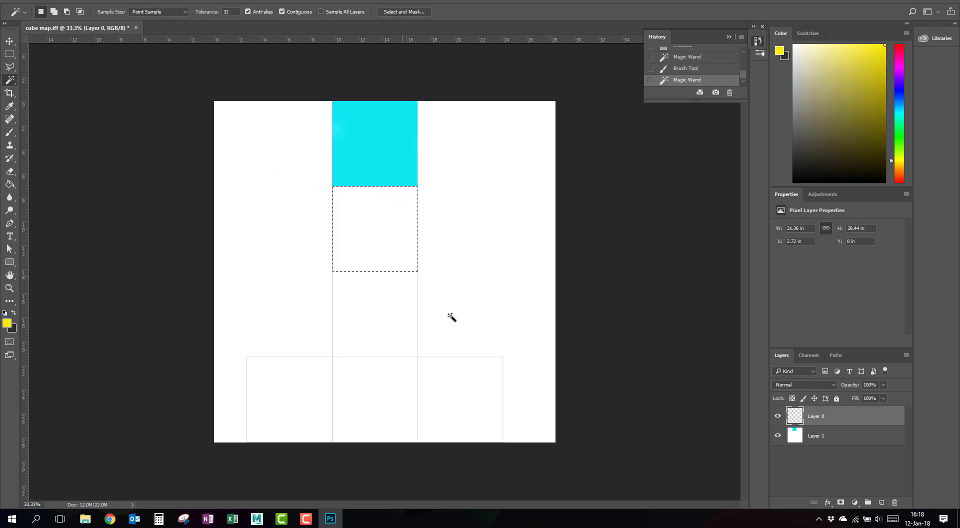
click(815, 442)
key(b)
click(370, 230)
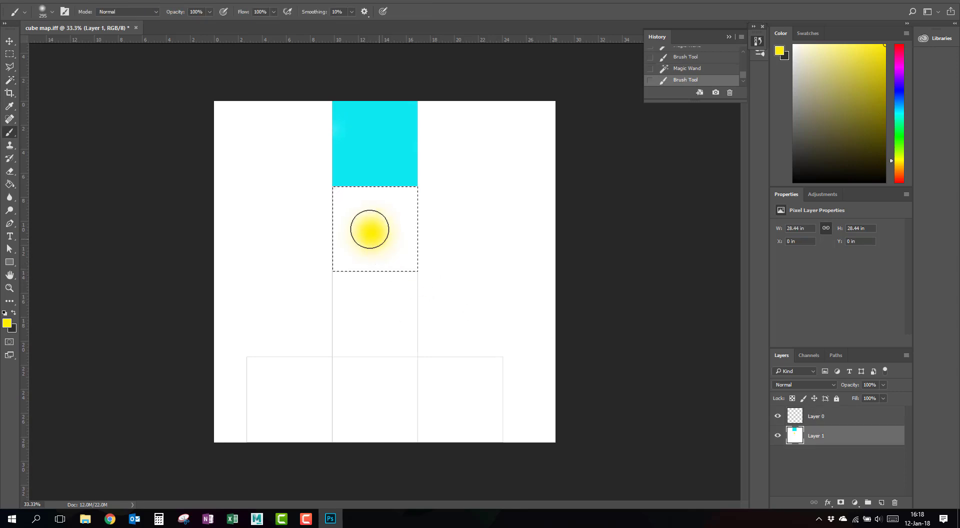
mouse_move(370, 229)
mouse_down()
mouse_move(268, 189)
mouse_move(542, 261)
mouse_move(351, 265)
mouse_up()
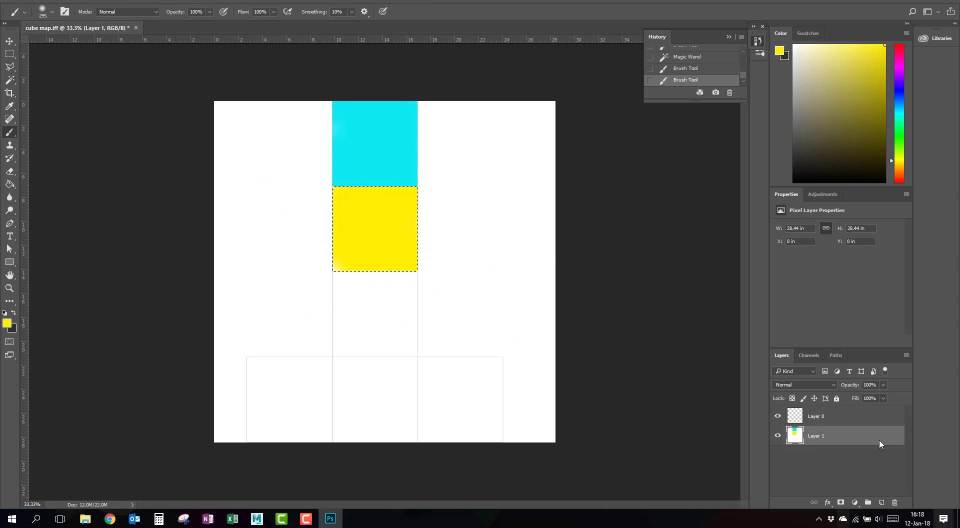
Step: Magic Wand-select the third square down on Layer 0
click(820, 416)
key(w)
click(379, 310)
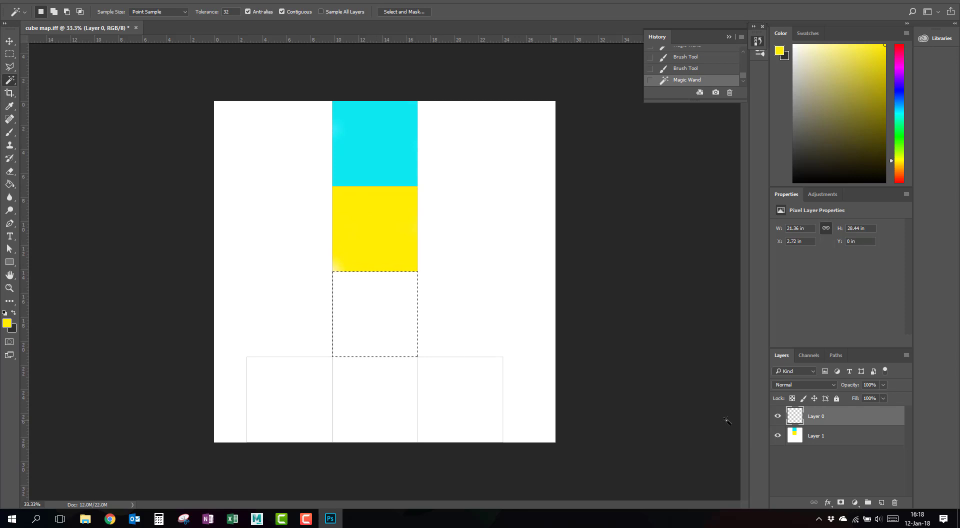
Step: Paint the third square red on Layer 1, redoing it after painting the wrong layer
click(901, 179)
key(b)
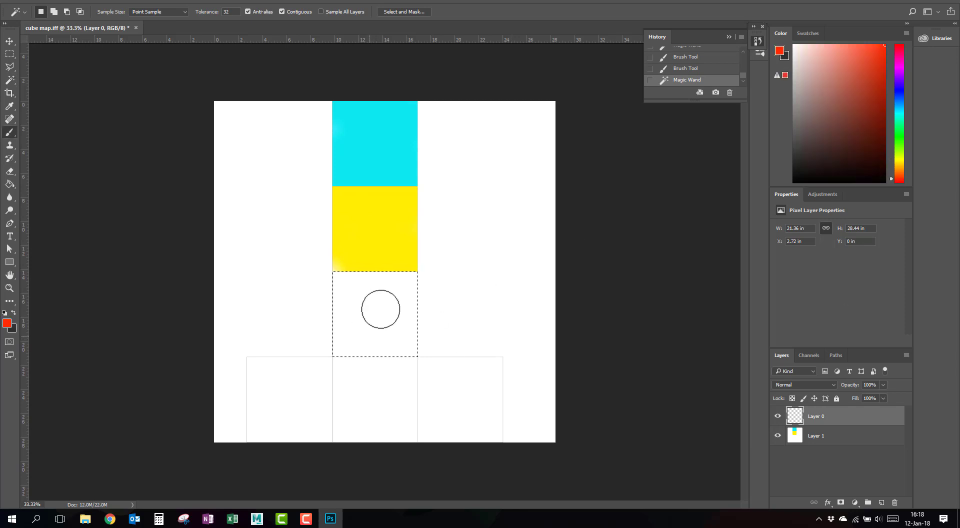
mouse_move(380, 306)
mouse_down()
mouse_move(260, 273)
mouse_move(331, 315)
mouse_move(433, 329)
mouse_move(434, 345)
mouse_move(361, 329)
mouse_move(393, 292)
mouse_move(313, 302)
mouse_up()
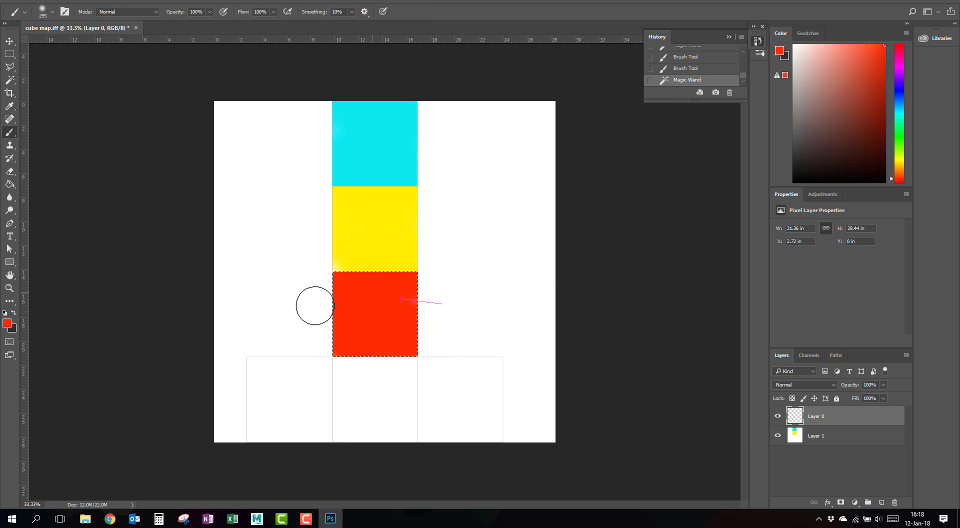
key(ctrl+z)
click(820, 436)
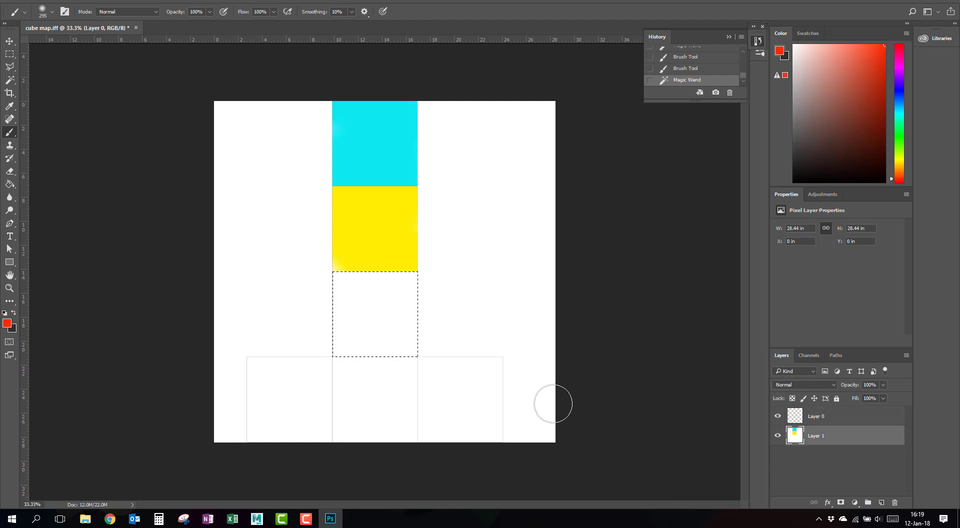
mouse_move(370, 321)
mouse_down()
mouse_move(294, 274)
mouse_move(396, 310)
mouse_move(349, 364)
mouse_move(338, 336)
mouse_up()
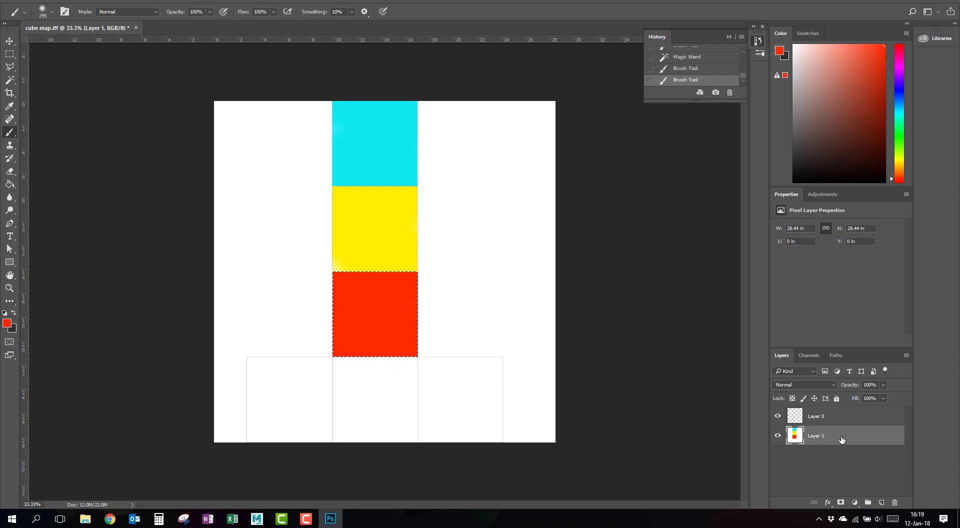
Step: Select the bottom-middle square and paint it dark grey on Layer 1
click(816, 424)
key(w)
click(399, 401)
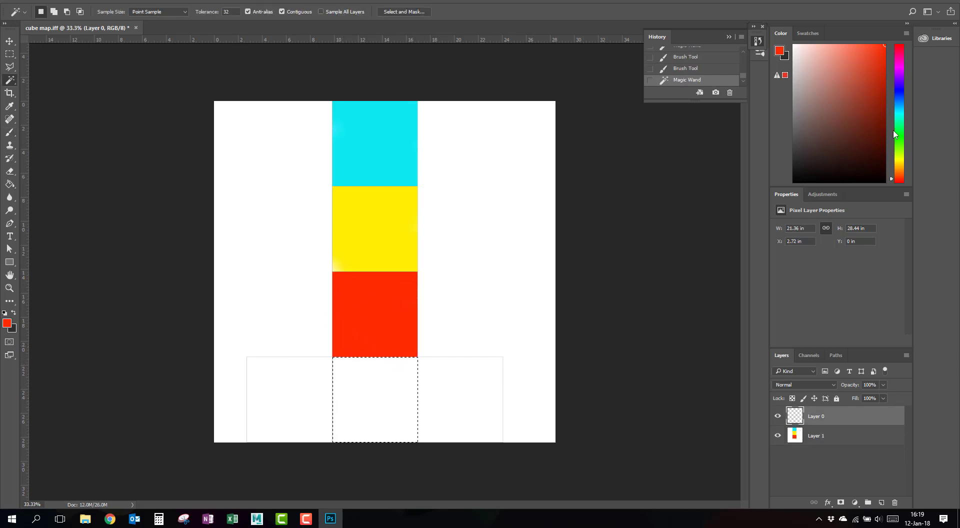
mouse_move(851, 125)
mouse_down()
mouse_move(801, 153)
mouse_move(802, 141)
mouse_up()
click(786, 433)
key(b)
mouse_move(380, 349)
mouse_down()
mouse_move(538, 388)
mouse_move(298, 426)
mouse_move(499, 468)
mouse_up()
Step: Deselect and save the cube map as a JPEG named 'Color Cube'
key(w)
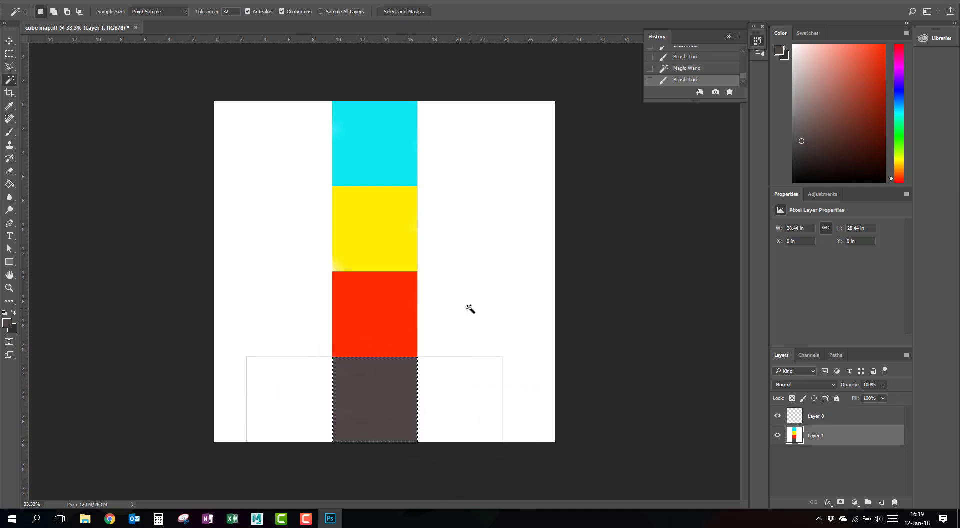
click(470, 307)
key(m)
key(ctrl+d)
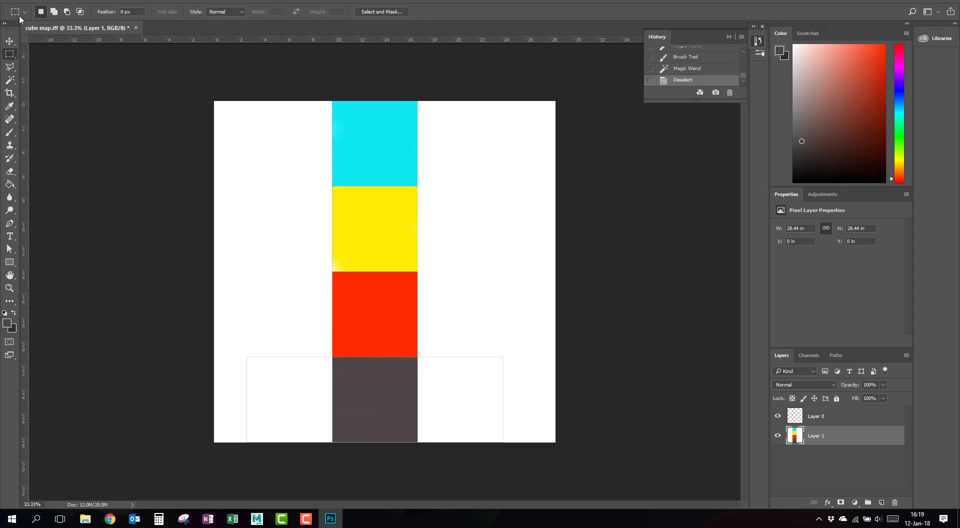
click(28, 2)
click(41, 105)
click(270, 250)
click(215, 332)
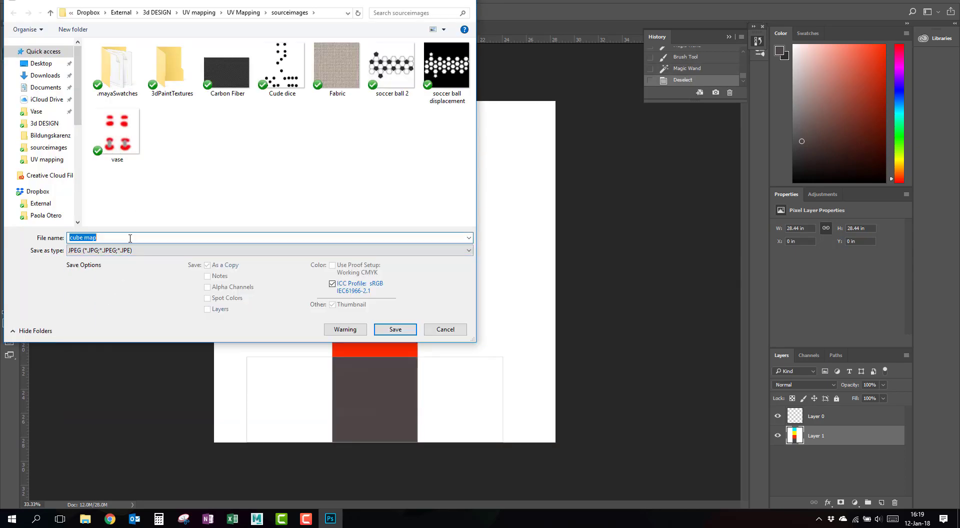
text(Color Cu)
click(395, 329)
key(Return)
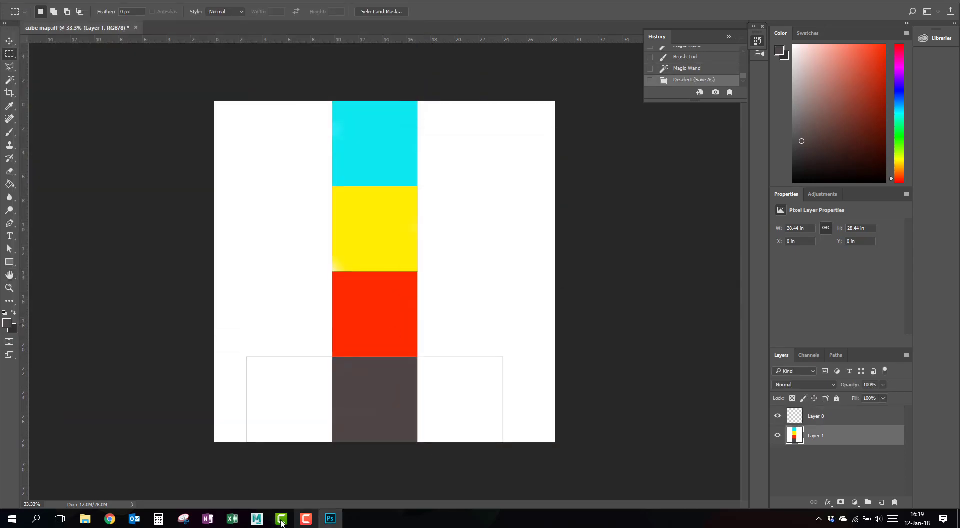
Step: Return to Maya, closing the UV Snapshot Options and the UV Editor
mouse_move(256, 520)
click(302, 470)
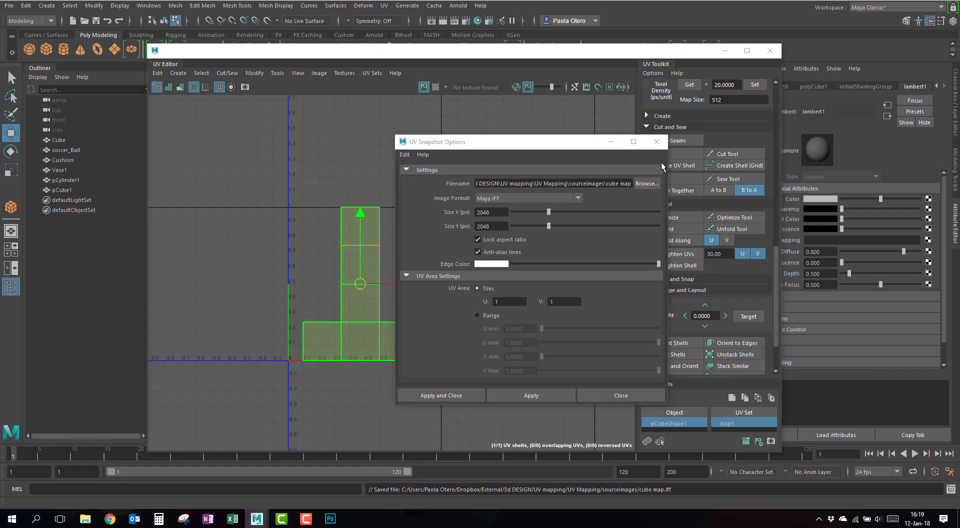
click(620, 395)
click(724, 50)
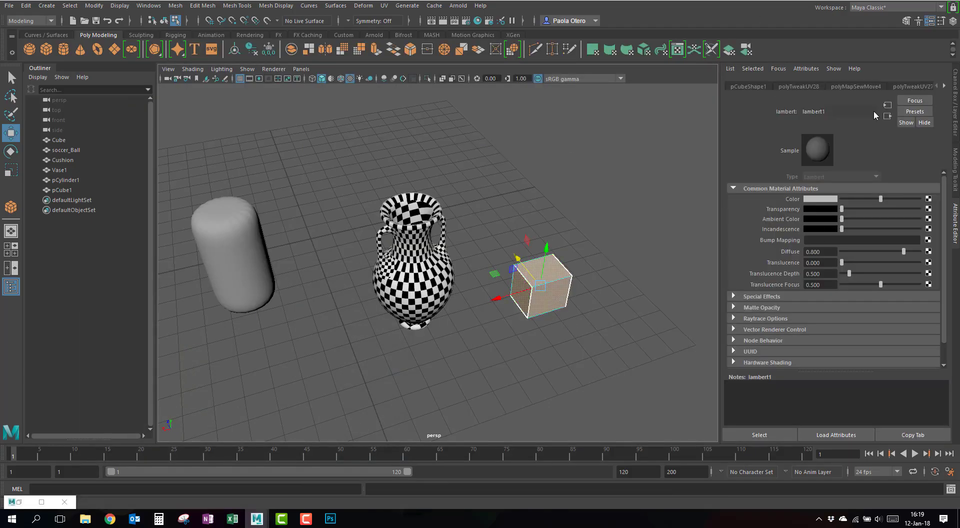
Step: Apply Color Cube.jpg as a File texture on lambert1's colour
click(928, 198)
click(401, 235)
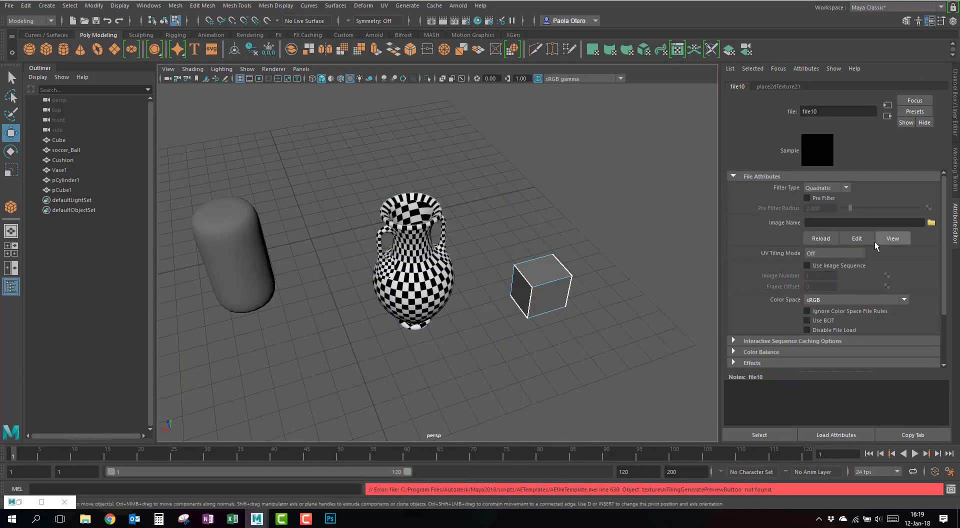
click(932, 222)
click(232, 227)
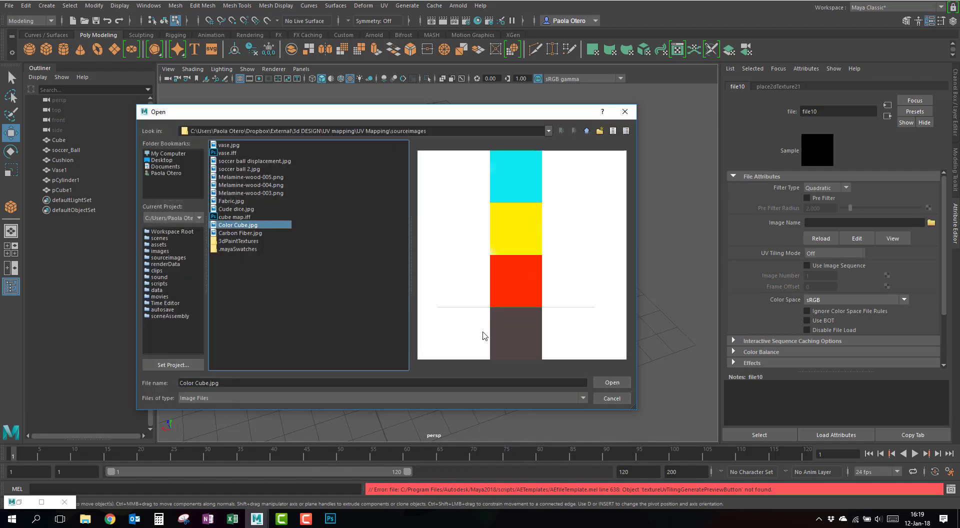
click(607, 383)
Step: Deselect and orbit to inspect the textured cube, then go back to Photoshop
click(584, 364)
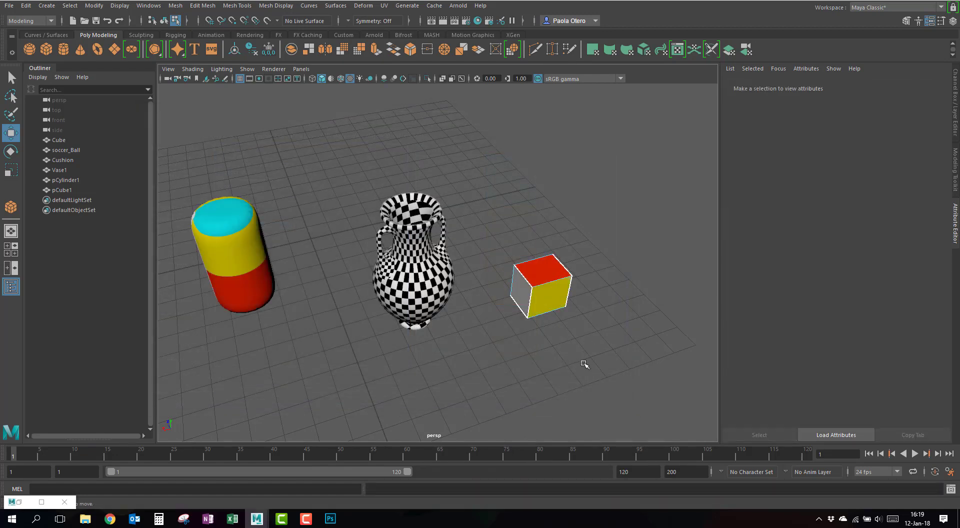
alt+right_drag(580, 317, 665, 369)
alt+drag(665, 369, 533, 252)
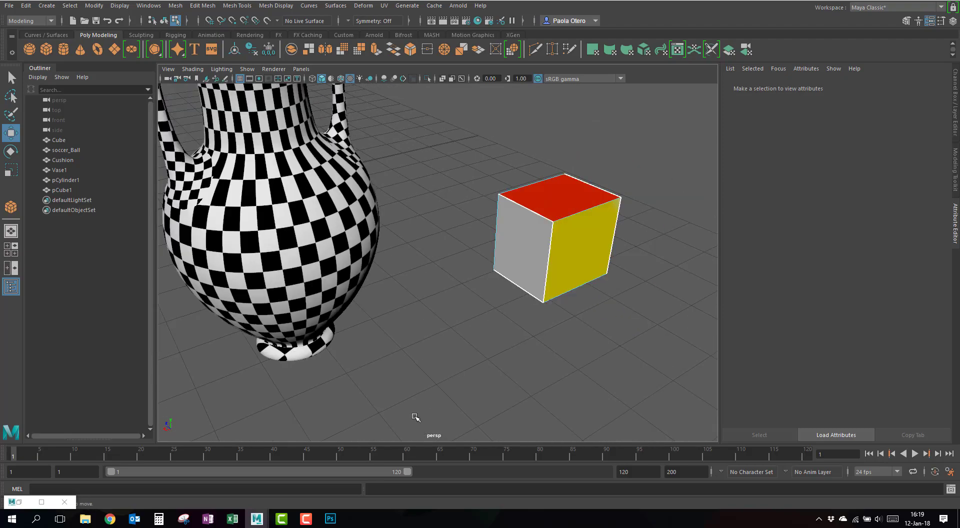
click(331, 519)
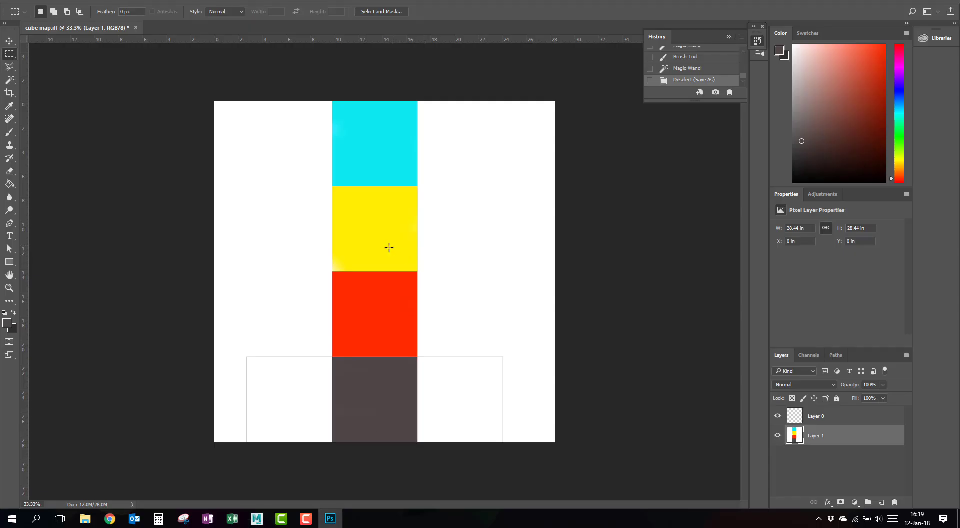